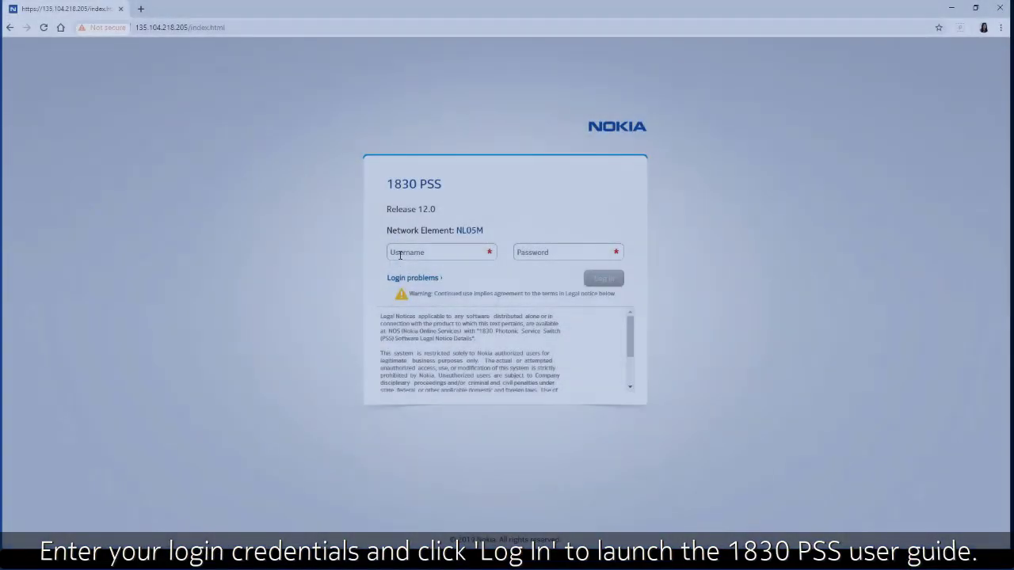
Step: Log in to NL05M with the admin credentials and show the OCH Cross-Connect list (0 records)
type("admin")
key("Tab")
type("a")
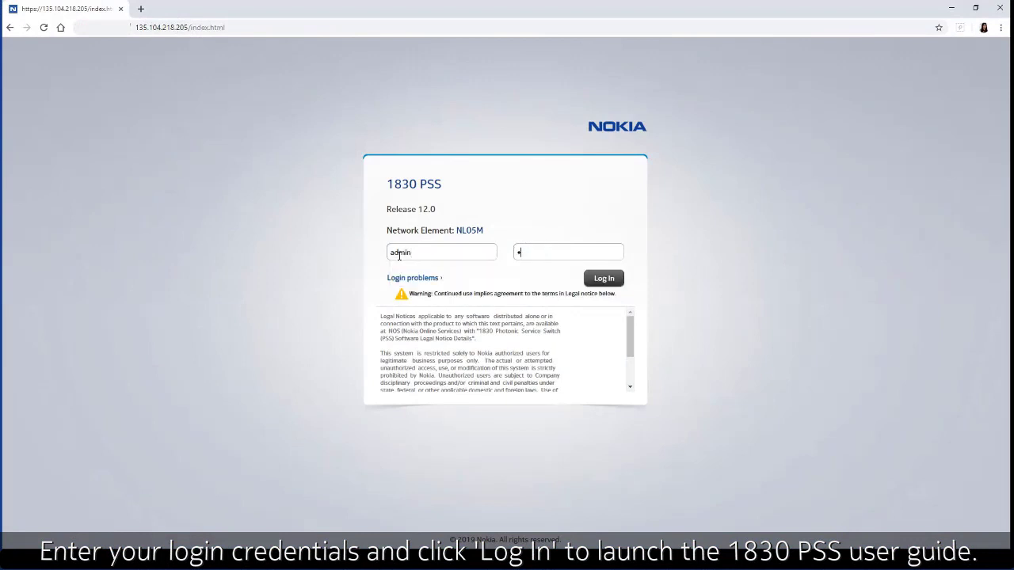
type("dmin")
key("Return")
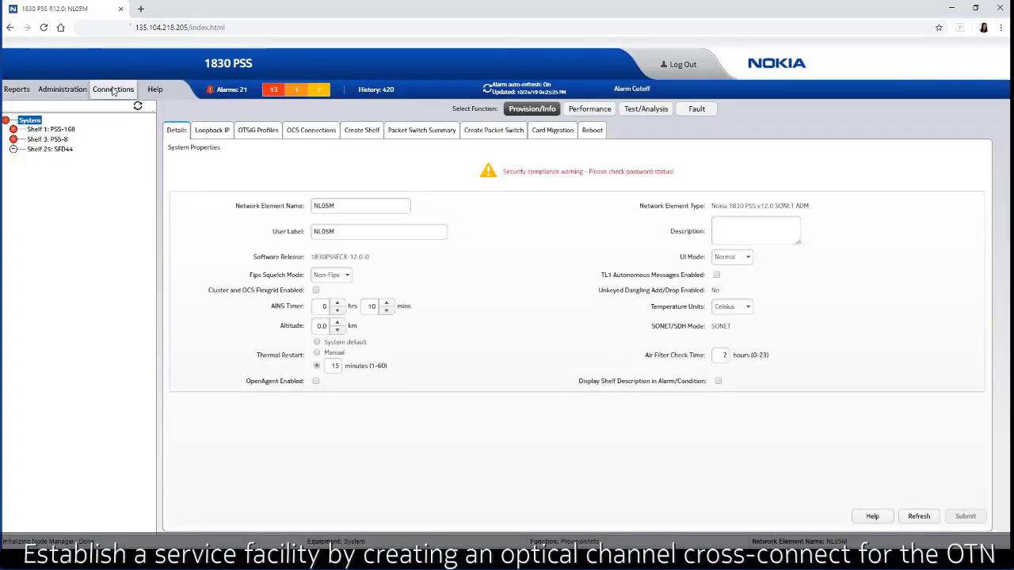
left_click(113, 89)
left_click(119, 105)
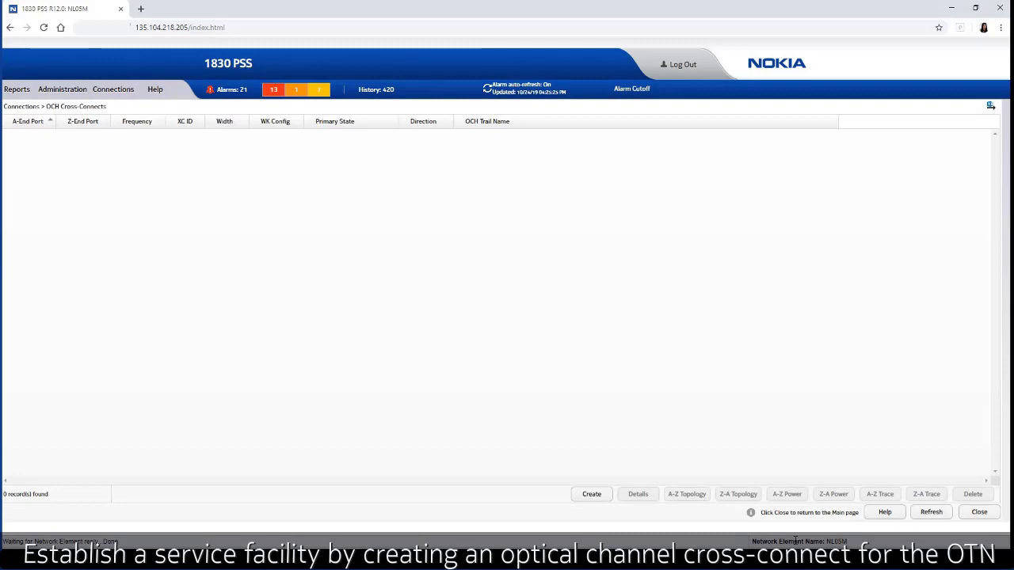
Step: Start a new OCH cross-connect in DWDM C-Band with A-End port 1/9/L1
left_click(607, 494)
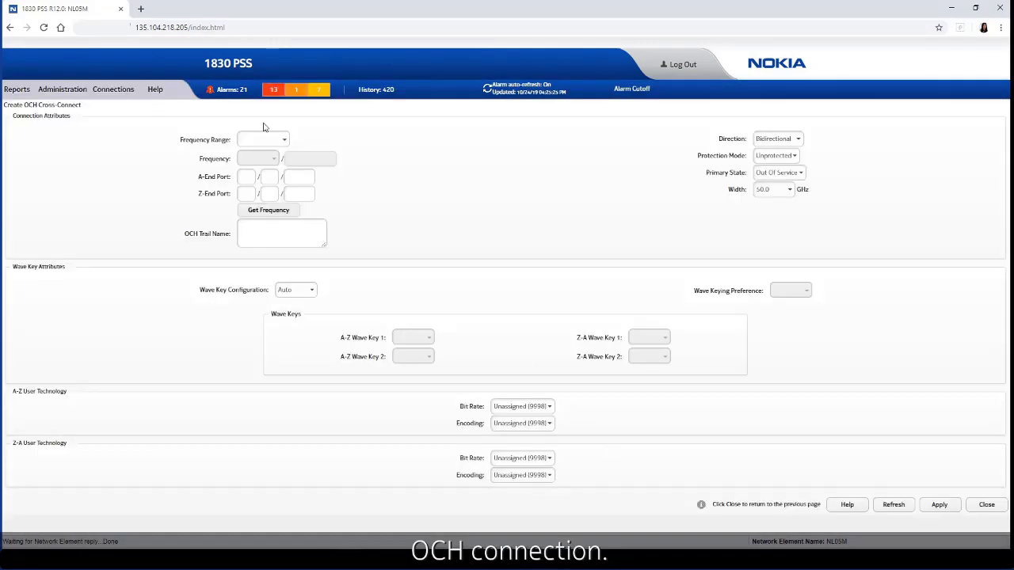
left_click(278, 140)
left_click(261, 168)
left_click(252, 176)
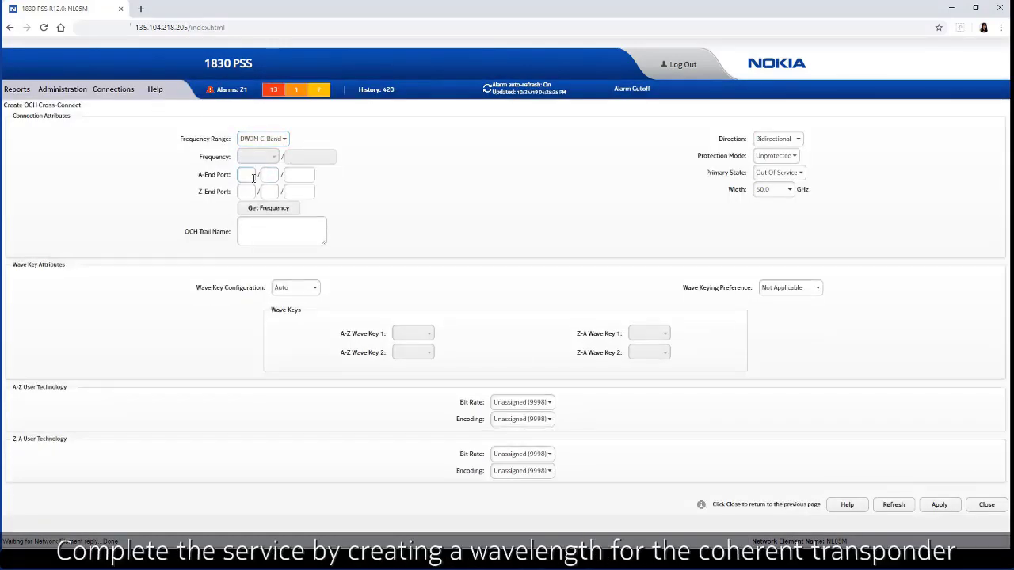
type("1")
key("Tab")
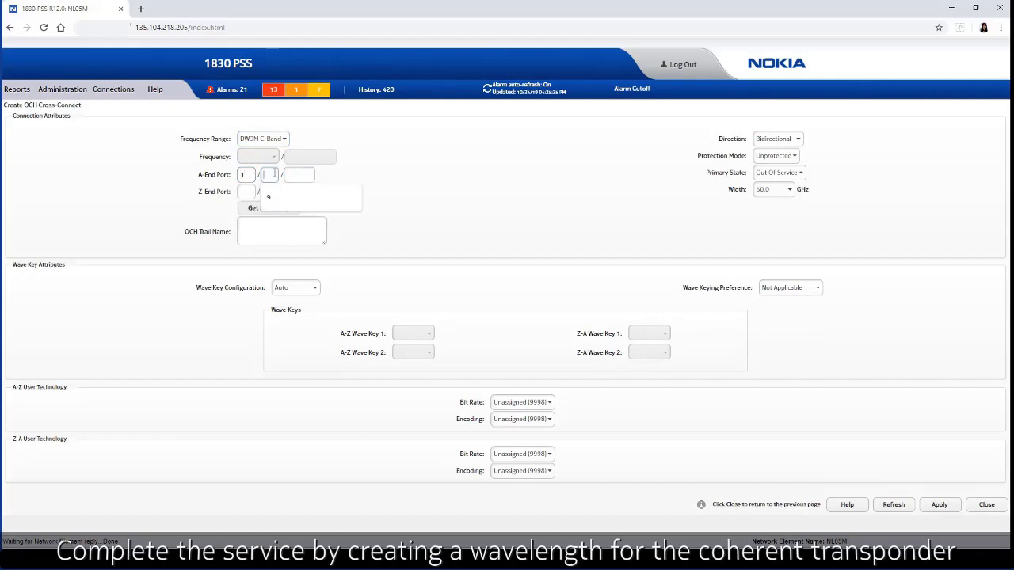
type("9")
key("Tab")
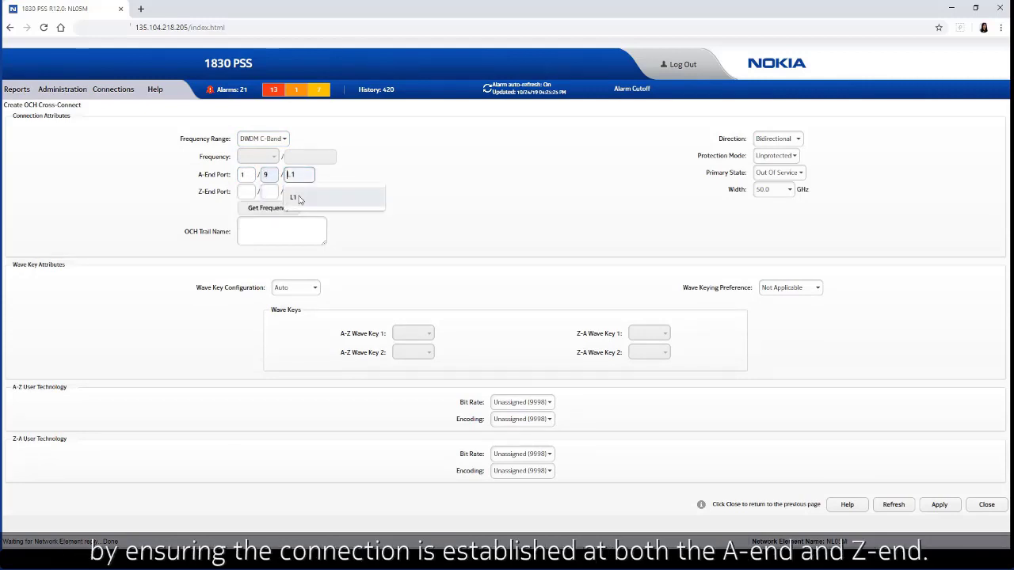
left_click(293, 198)
key("Tab")
Step: Set the Z-End port to 1/3/LINEOUT
left_click(257, 216)
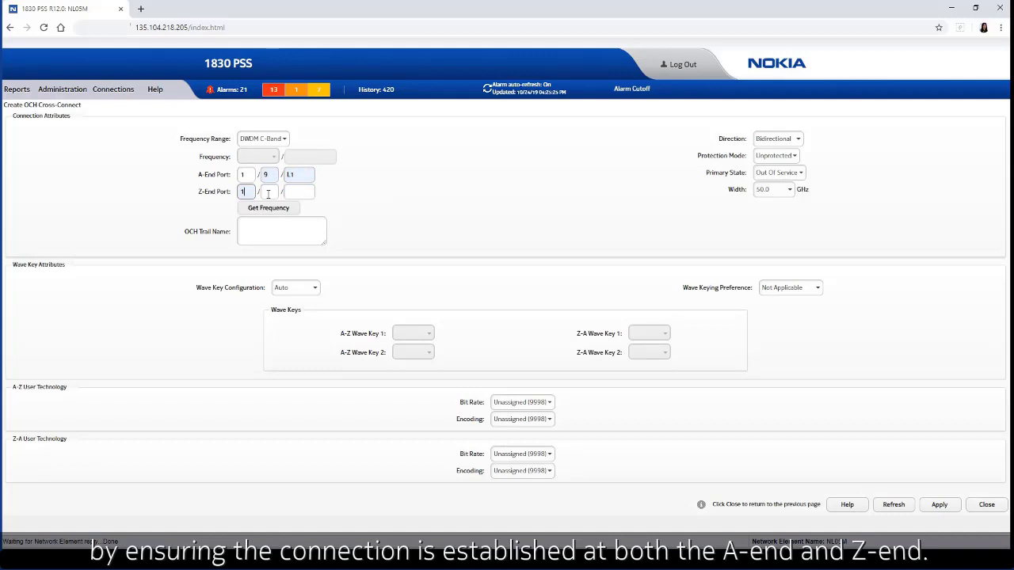
left_click(267, 191)
left_click(271, 215)
left_click(297, 192)
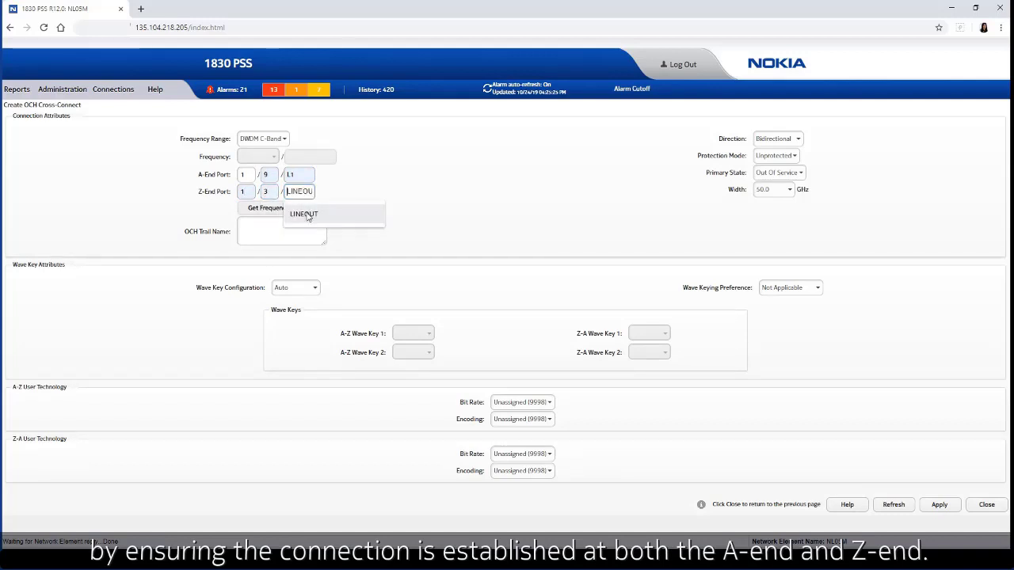
left_click(300, 214)
Step: Get the available frequencies for these ports and choose 9600.000
left_click(273, 210)
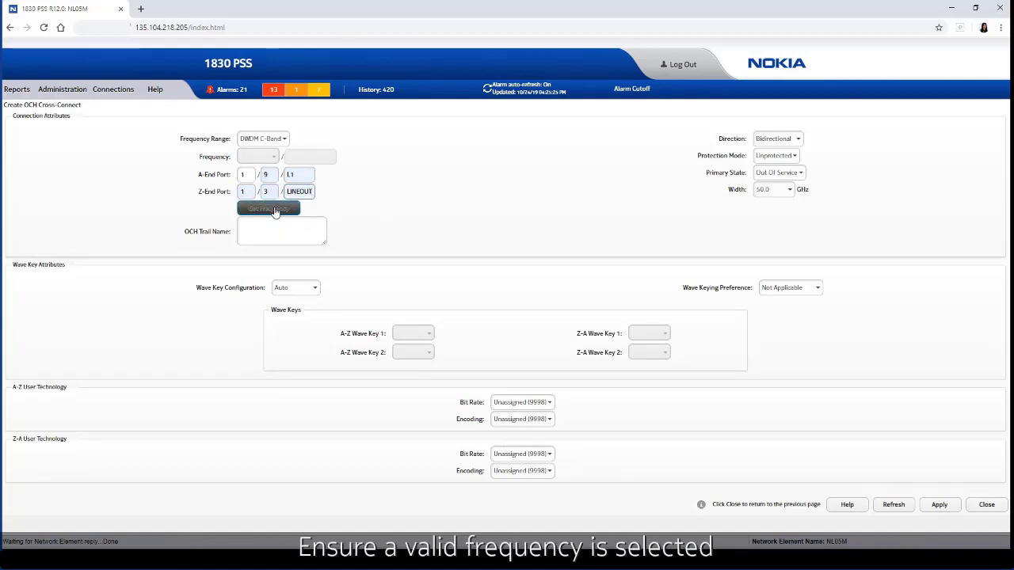
left_click(269, 157)
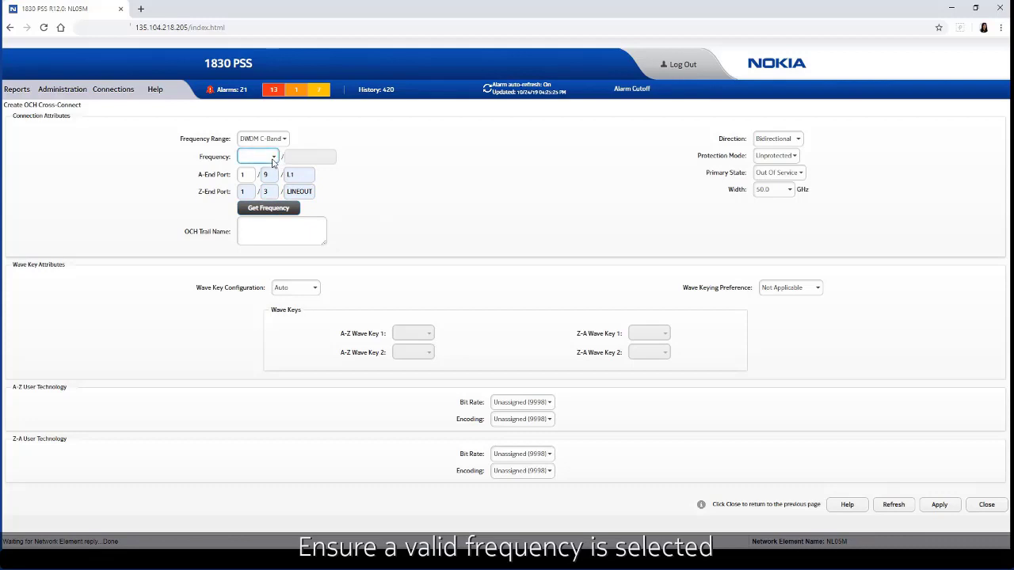
left_click(266, 157)
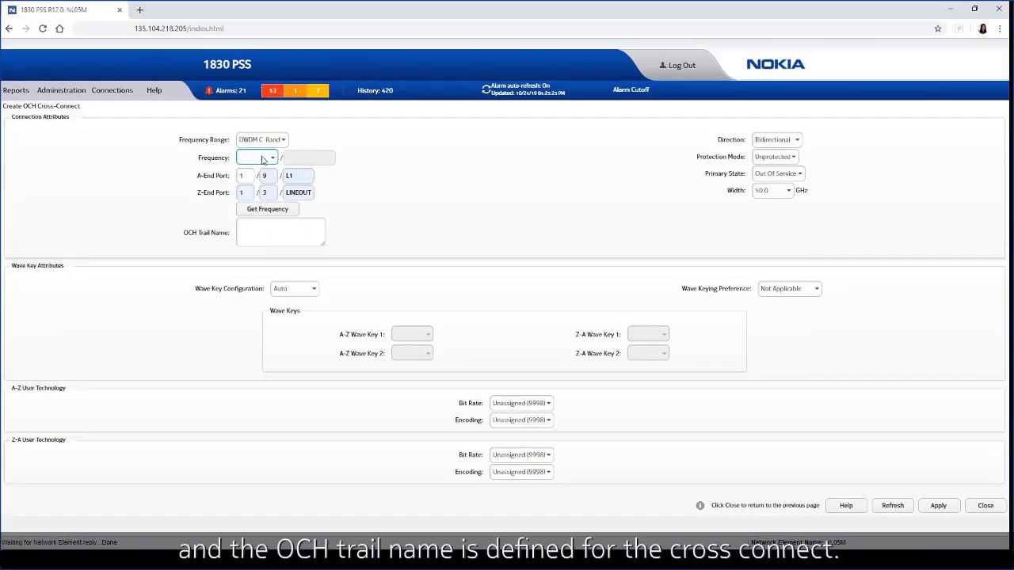
left_click(263, 160)
key("End")
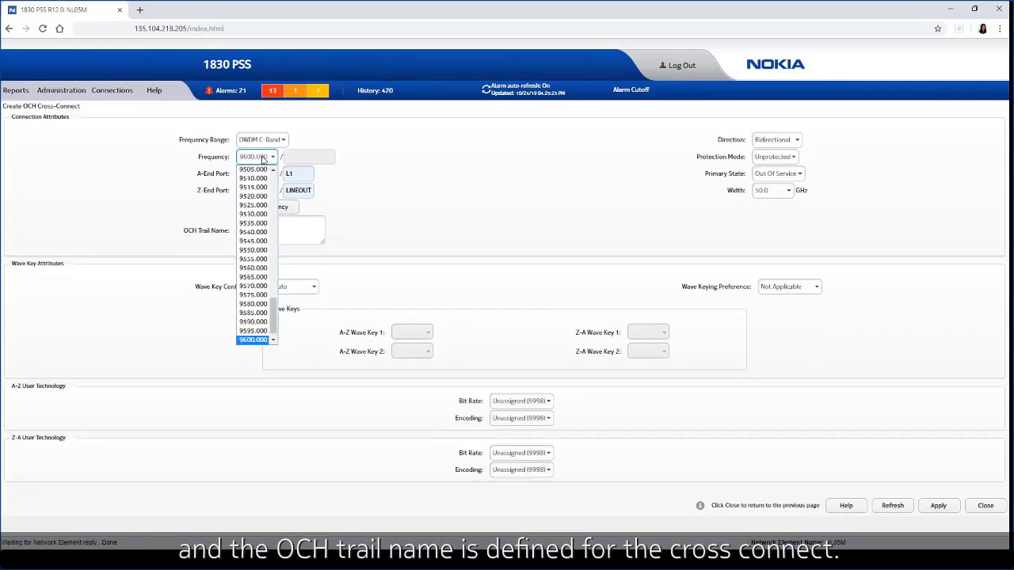
left_click(253, 335)
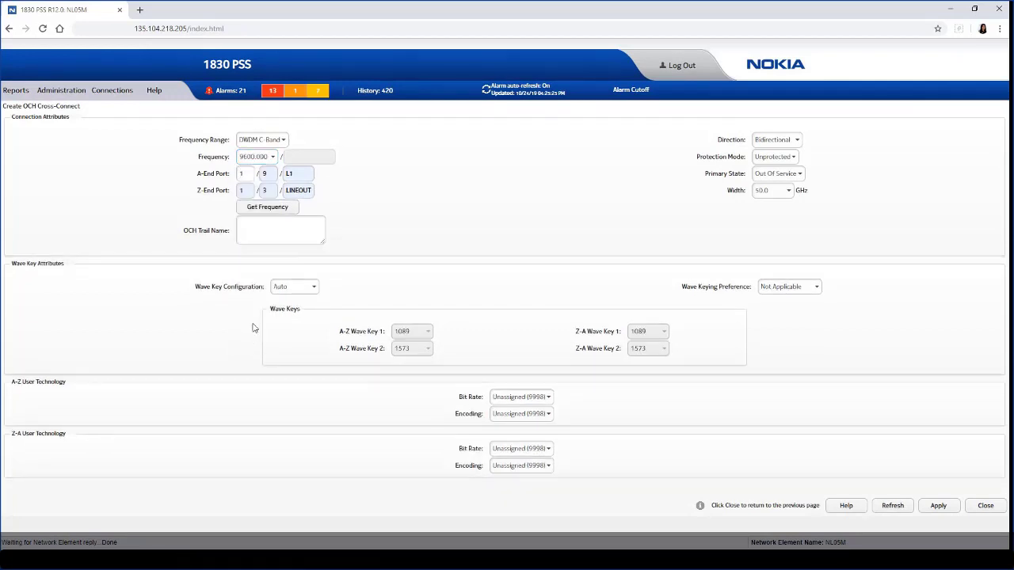
Step: Name the OCH trail XC1 and apply the cross-connect
left_click(267, 229)
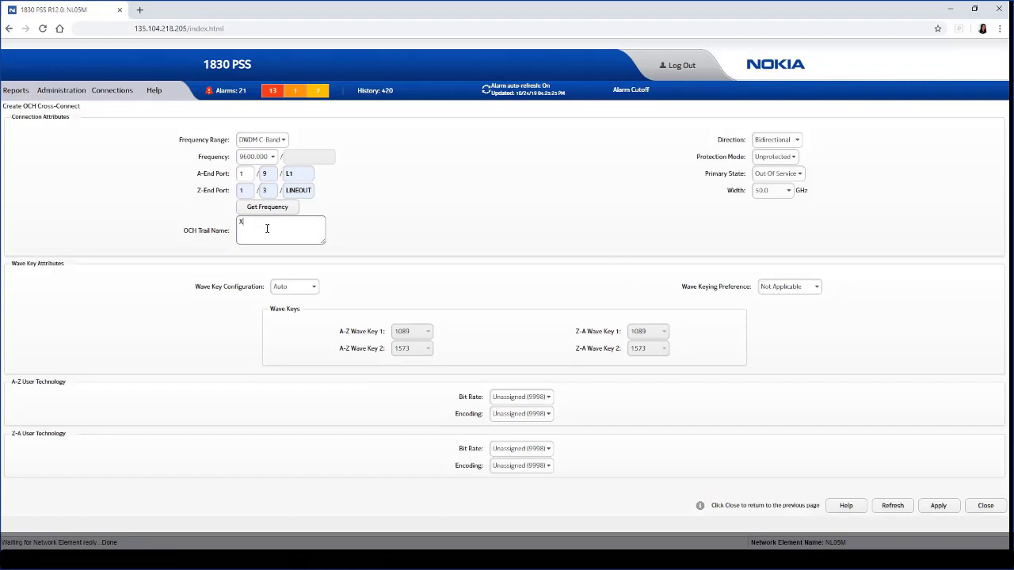
type("XC1")
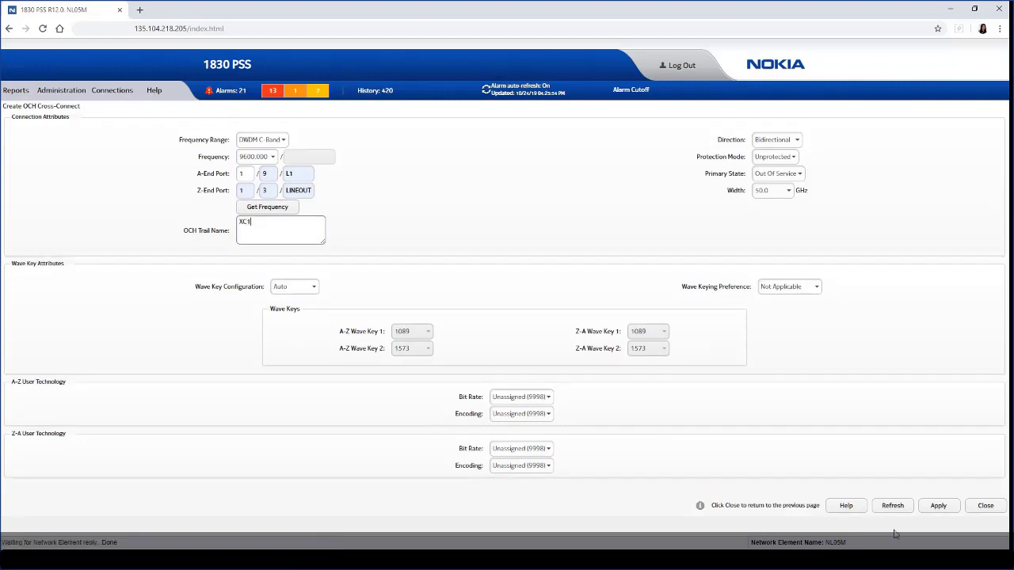
left_click(924, 512)
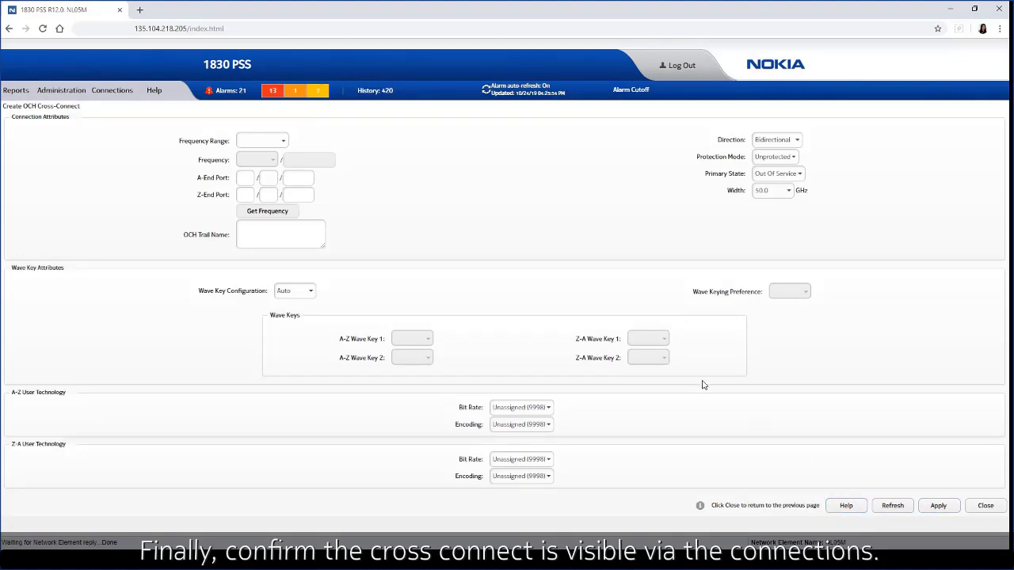
Step: Reload the OCH cross-connect list to check XC1, then view the active alarms
left_click(112, 90)
left_click(129, 110)
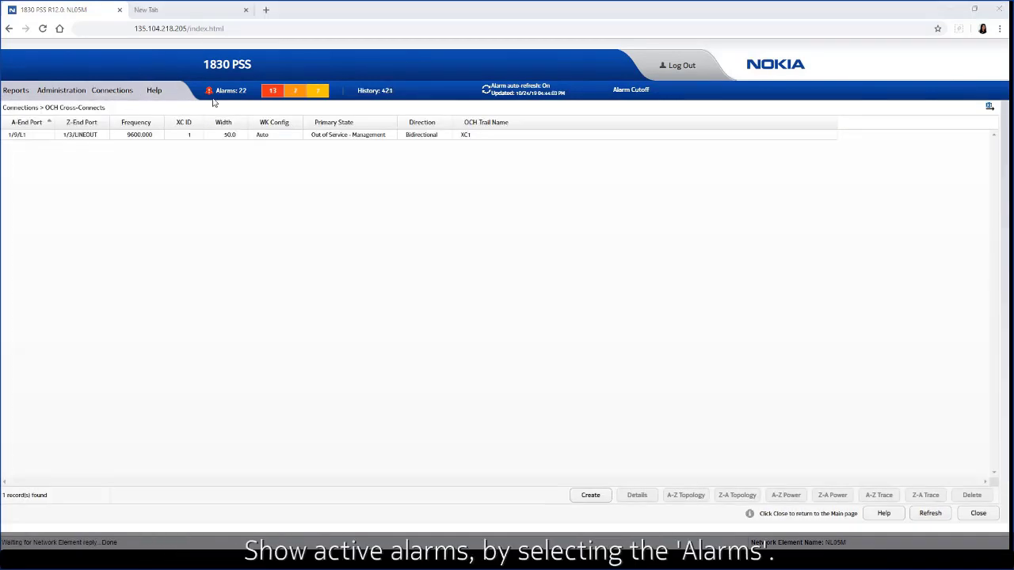
left_click(228, 91)
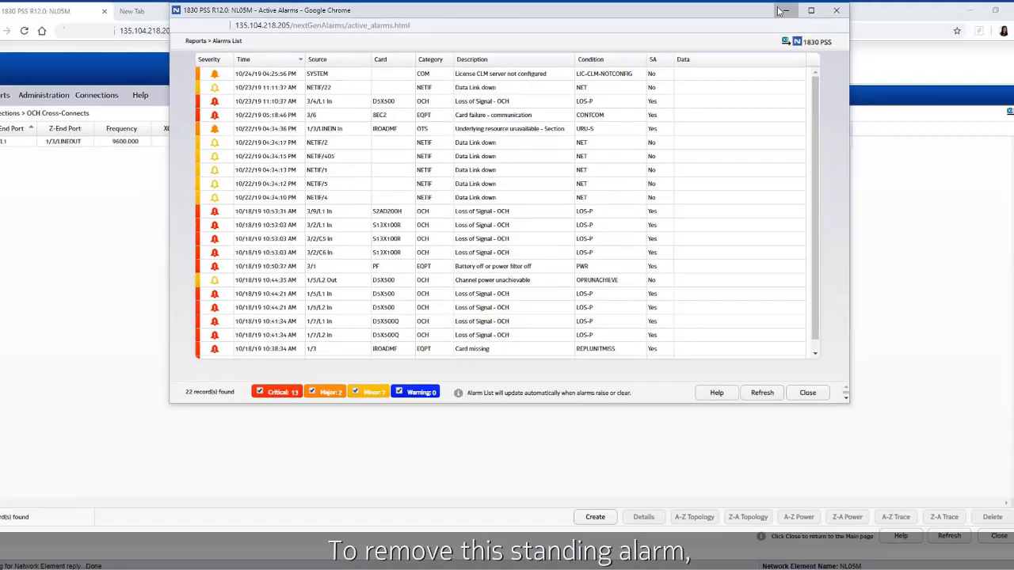
Step: Go to the License Manager settings under Administration
left_click(1, 143)
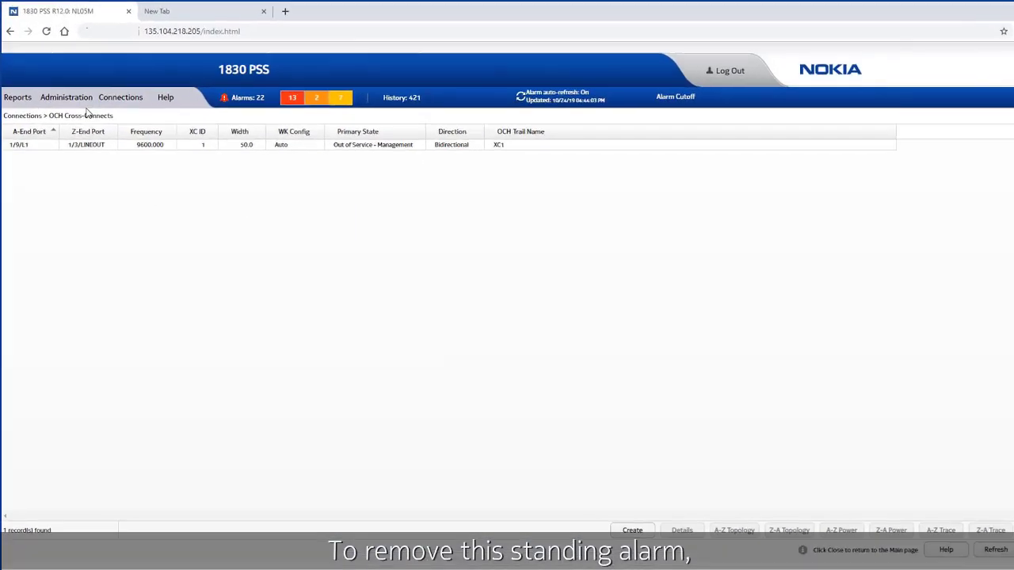
left_click(62, 91)
mouse_move(89, 208)
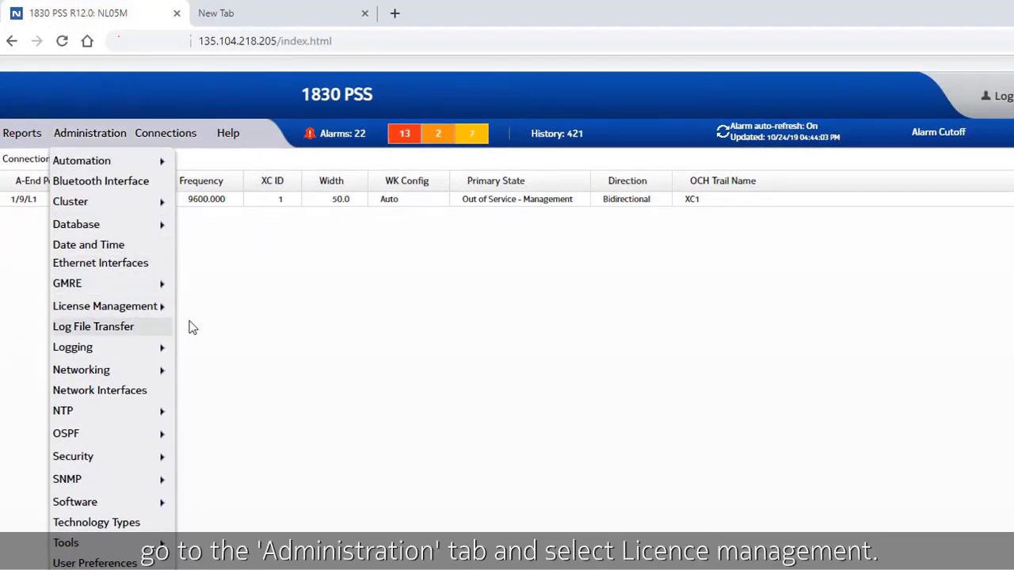
left_click(216, 345)
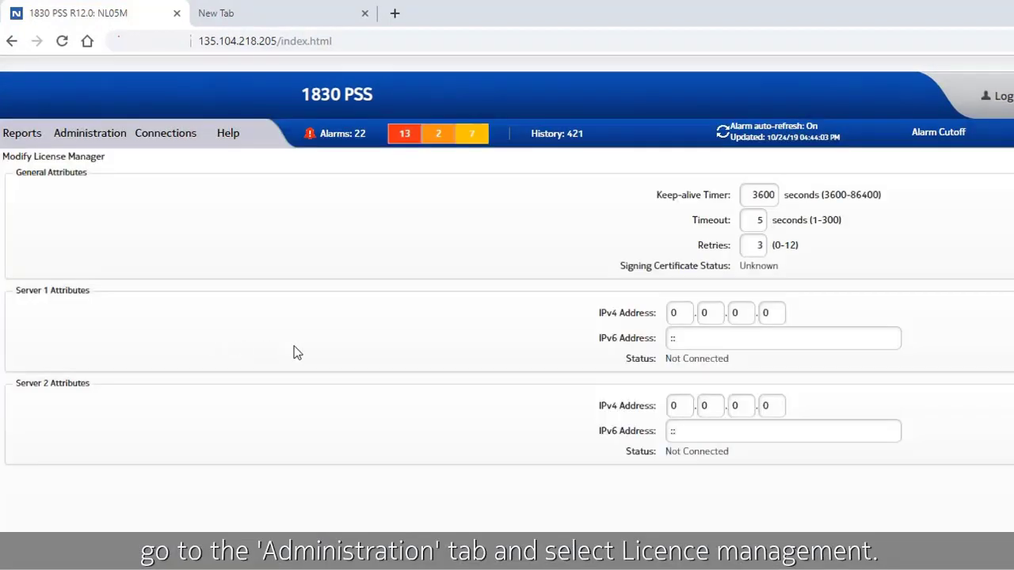
Step: Enter 135 and 112 as the first two Server 1 IPv4 octets
left_click(678, 313)
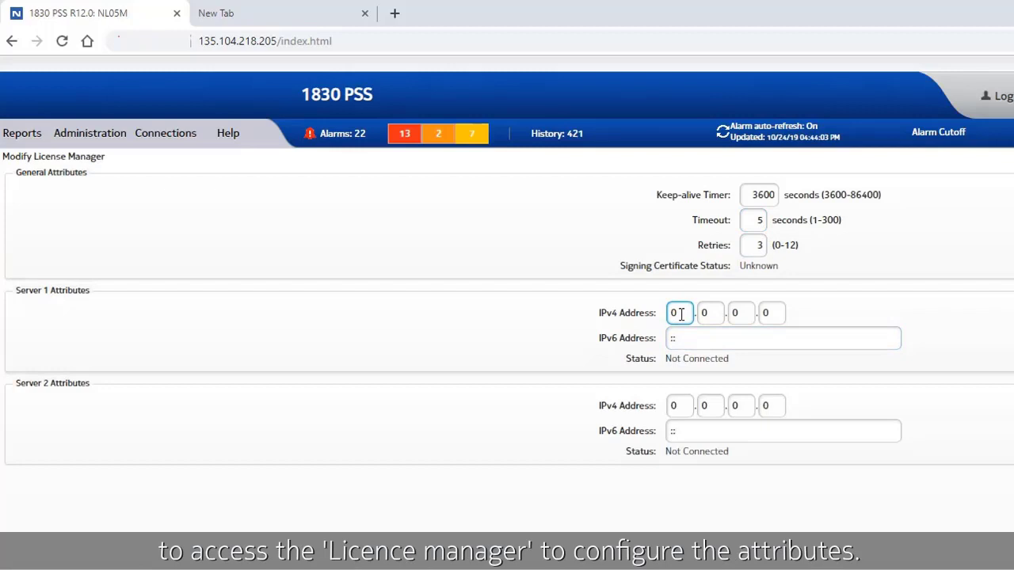
type("135.")
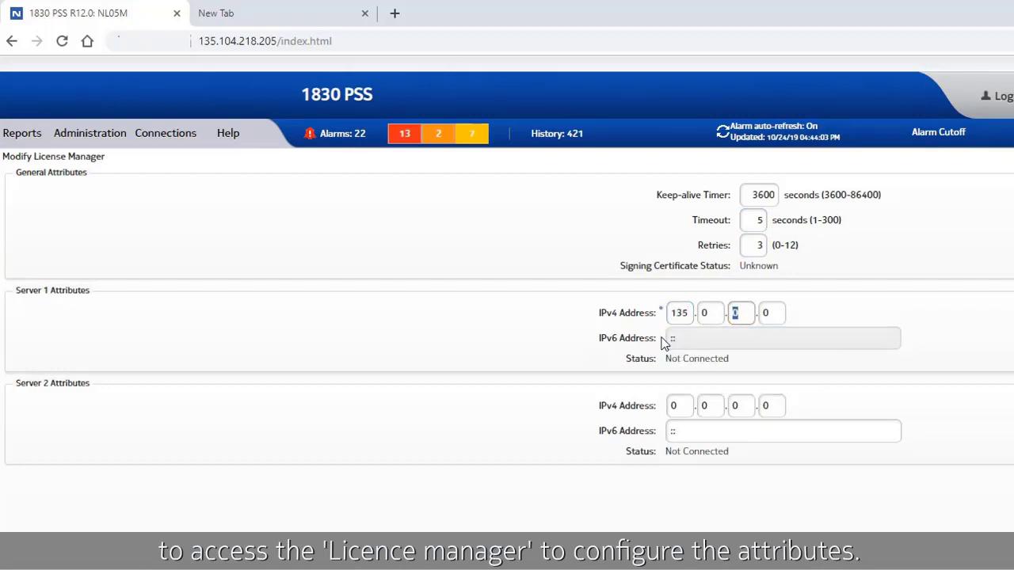
left_click(717, 313)
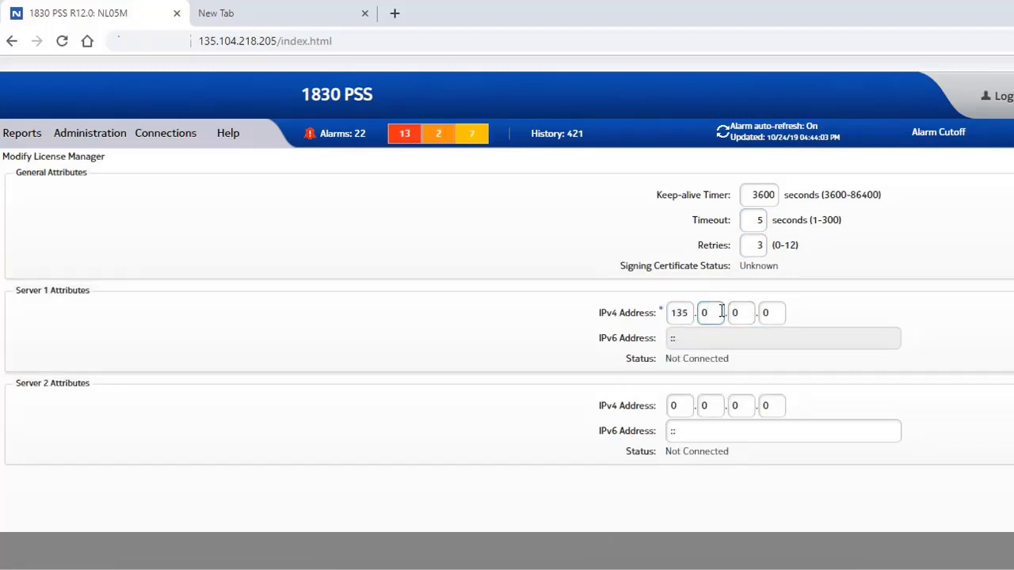
key("BackSpace")
type("112.")
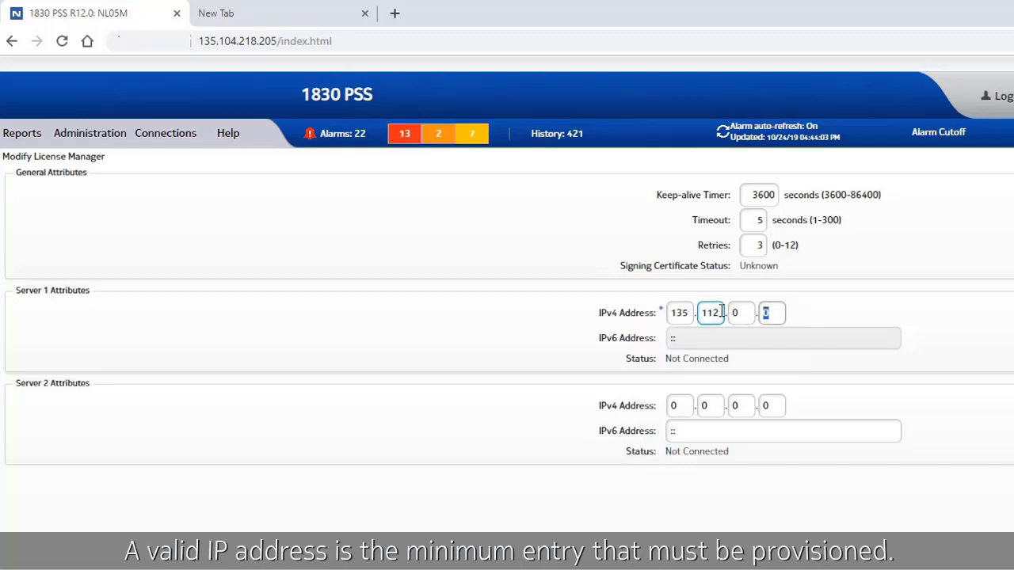
left_click(736, 313)
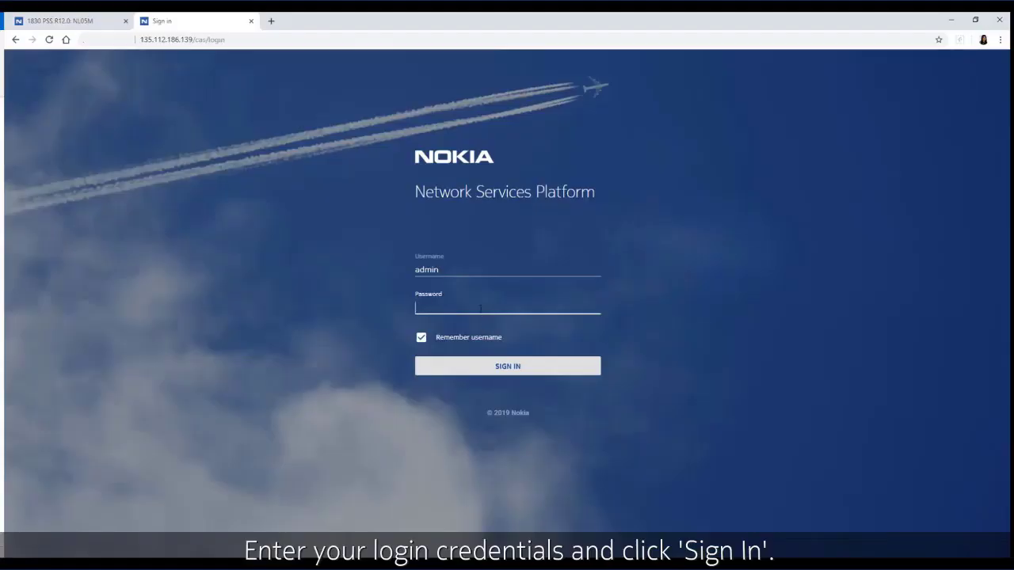
Step: Sign in to the platform and save emailed CLM138_139_Oct23.zip to the Pool Key File folder
key("ctrl+v")
left_click(481, 371)
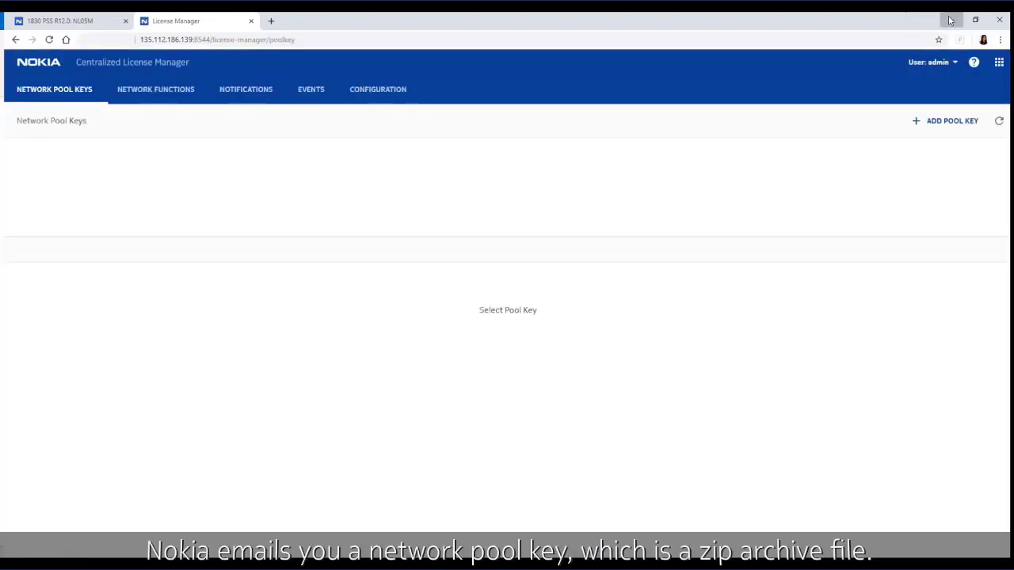
left_click(945, 19)
right_click(83, 175)
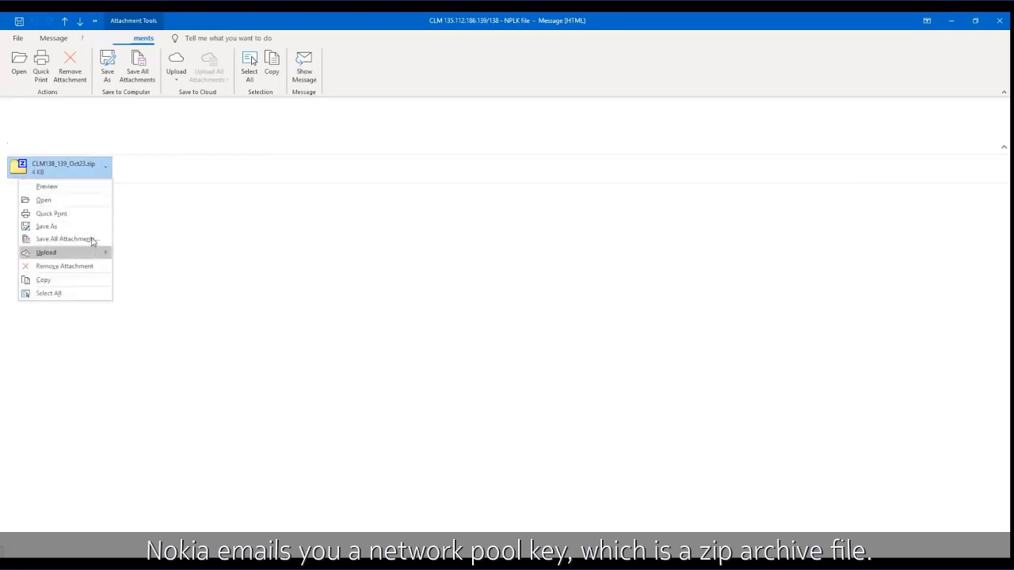
left_click(94, 228)
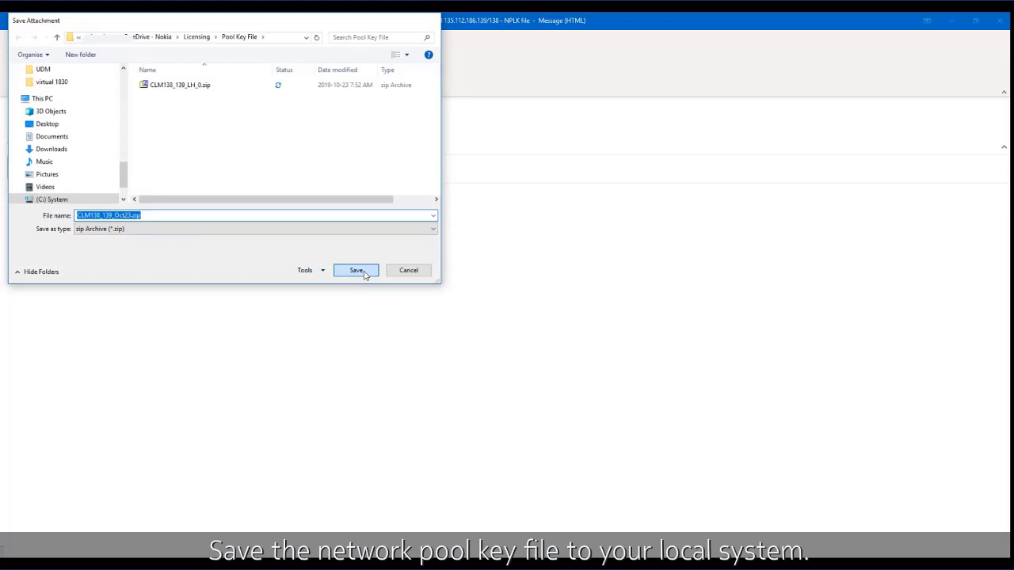
left_click(356, 270)
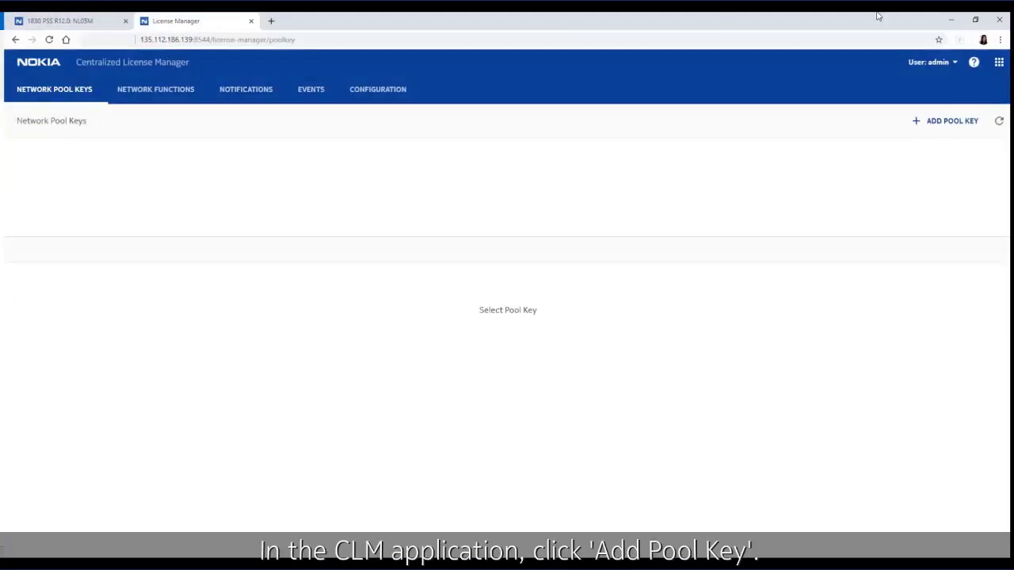
Step: Upload CLM138_139_Oct23.zip as a pool key and review the 1830 PSS CLM : 12 entitlements
left_click(917, 122)
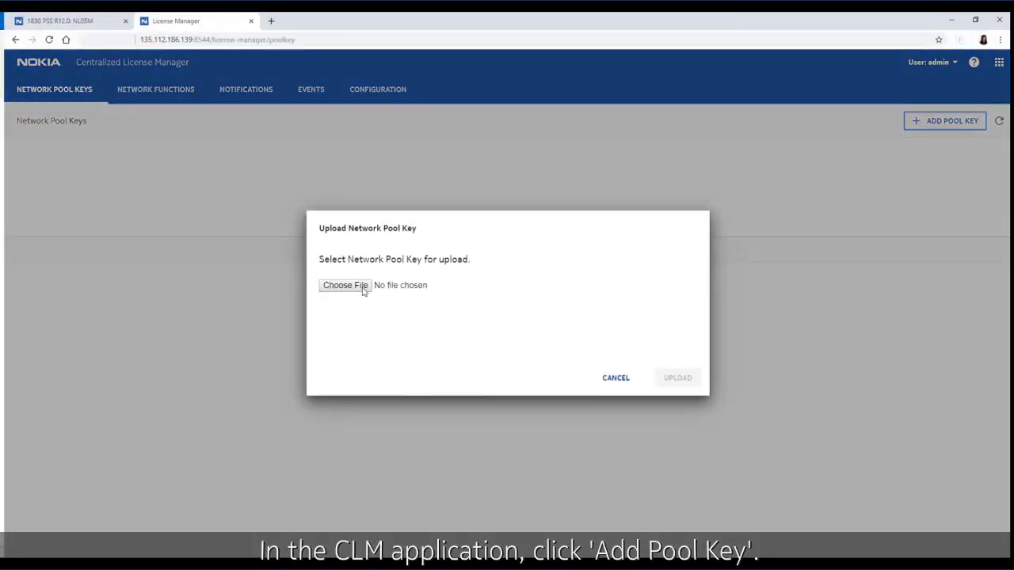
left_click(360, 289)
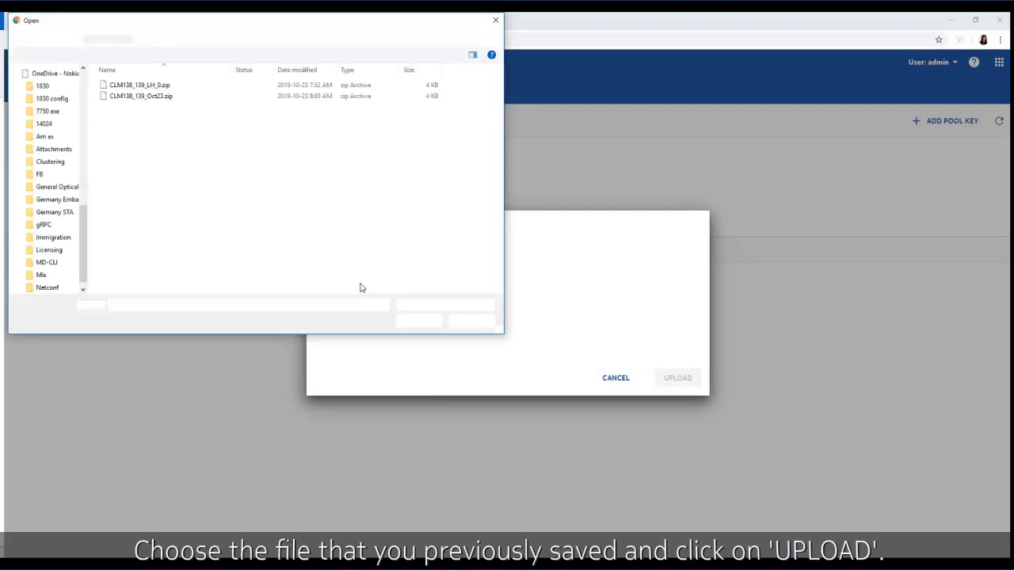
double_click(189, 98)
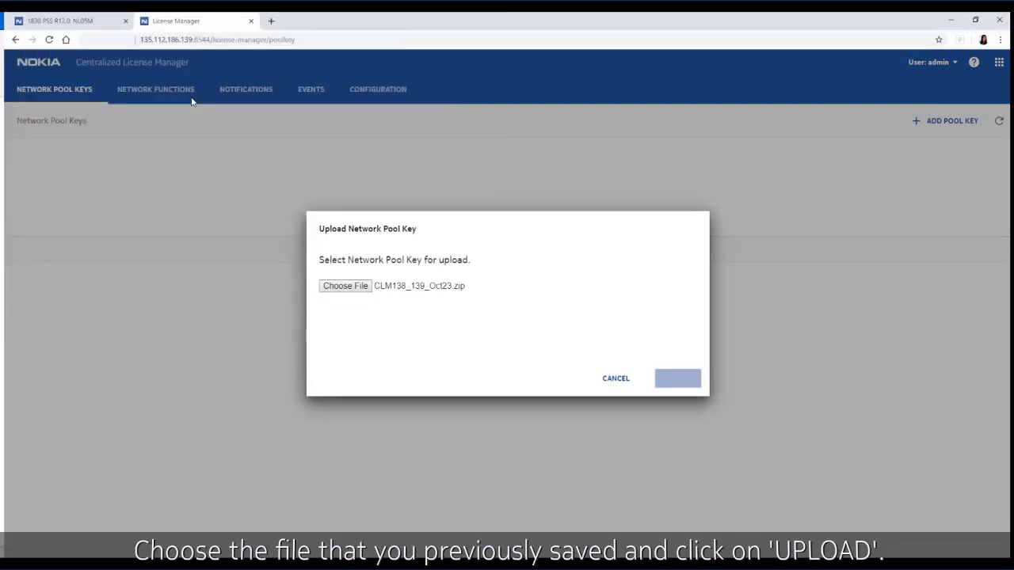
left_click(680, 382)
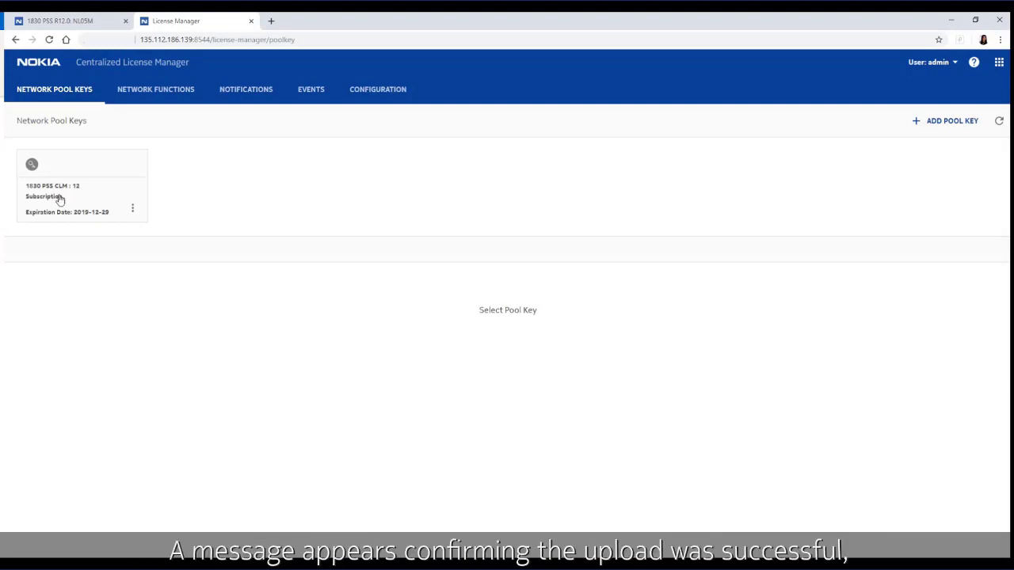
left_click(61, 199)
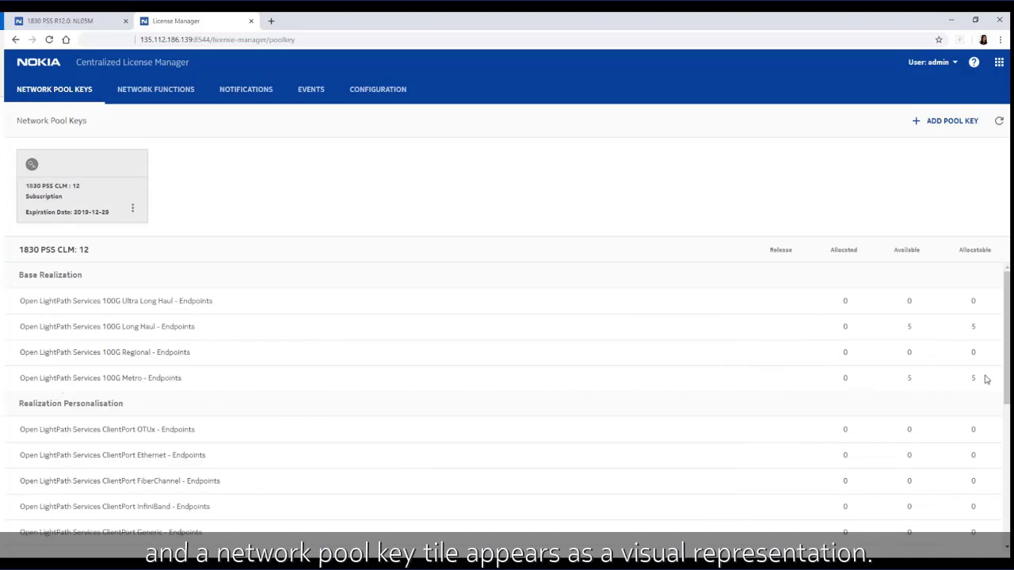
scroll(548, 473, "down", 5)
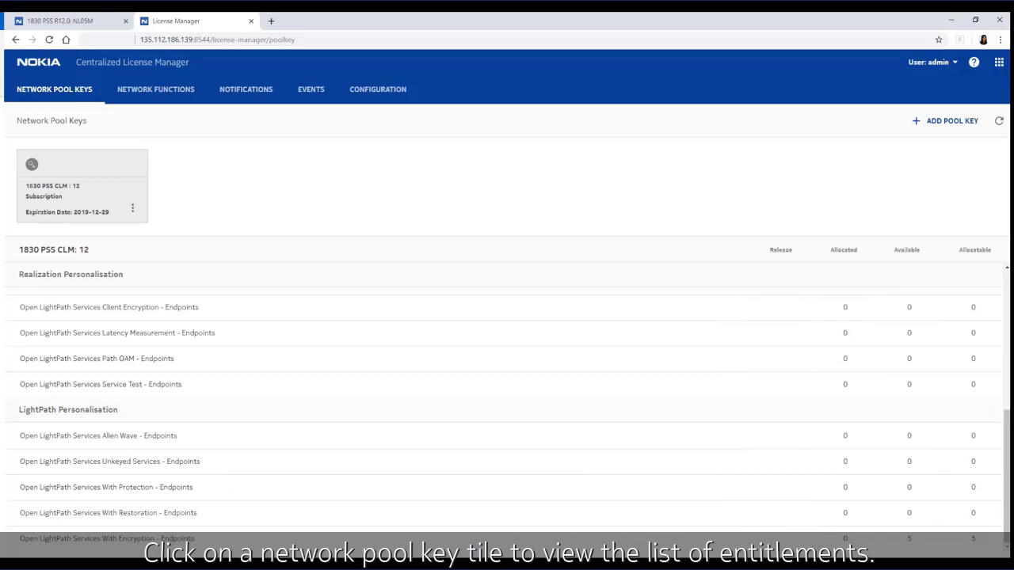
Step: Return to the 1830 PSS tab and open Active Alarms, now 21 without LIC-CLM-NOTCONFIG
left_click(56, 21)
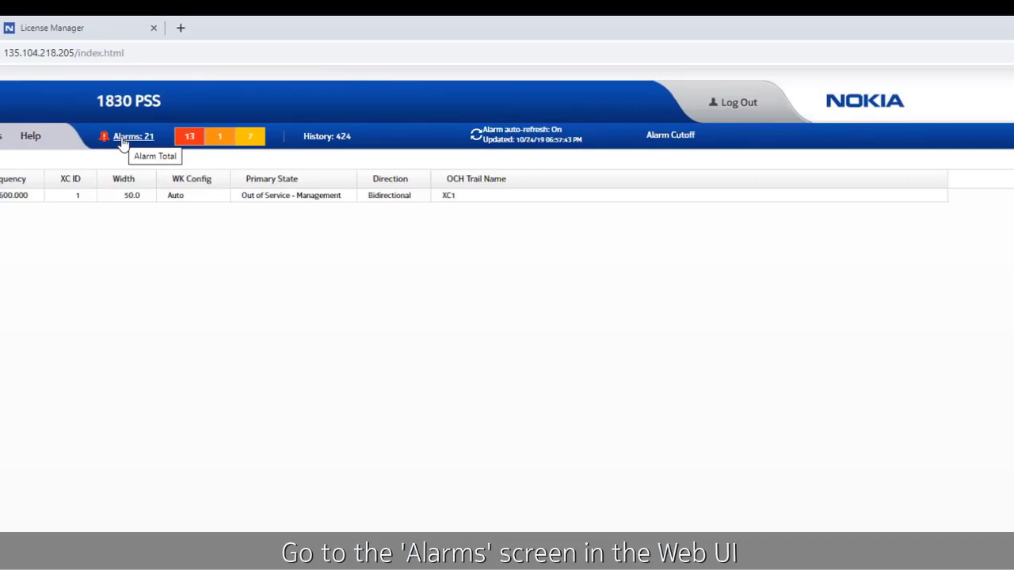
left_click(142, 131)
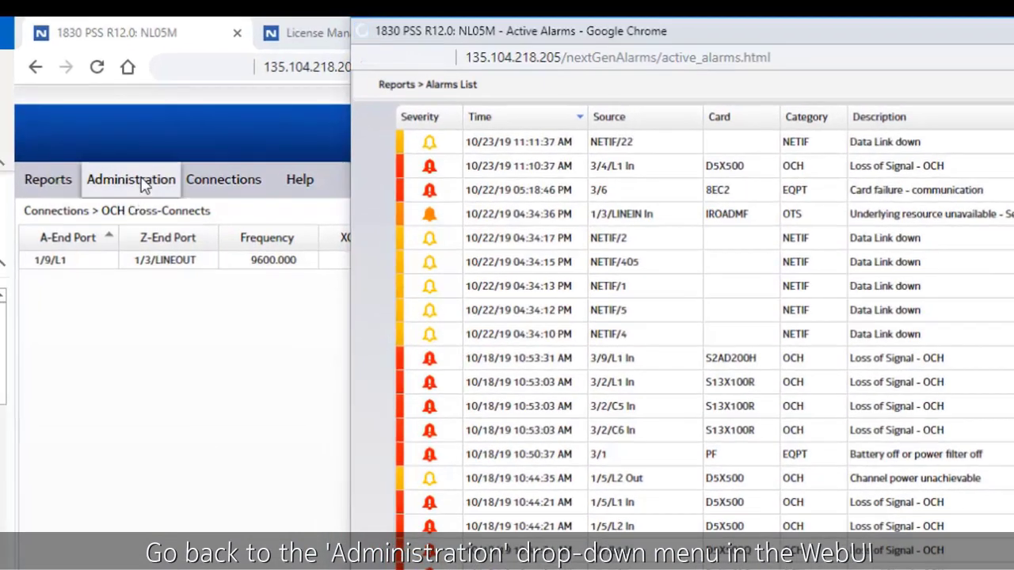
Step: Open License Entitlements under Administration and inspect the Line-100G-LH and Line-Encryption rows
left_click(142, 183)
mouse_move(153, 404)
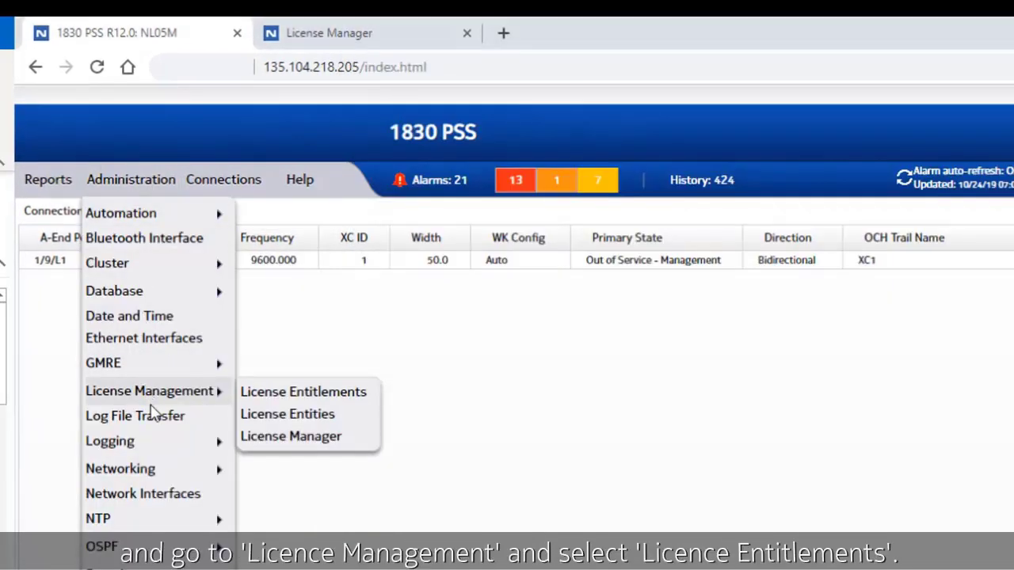
left_click(247, 394)
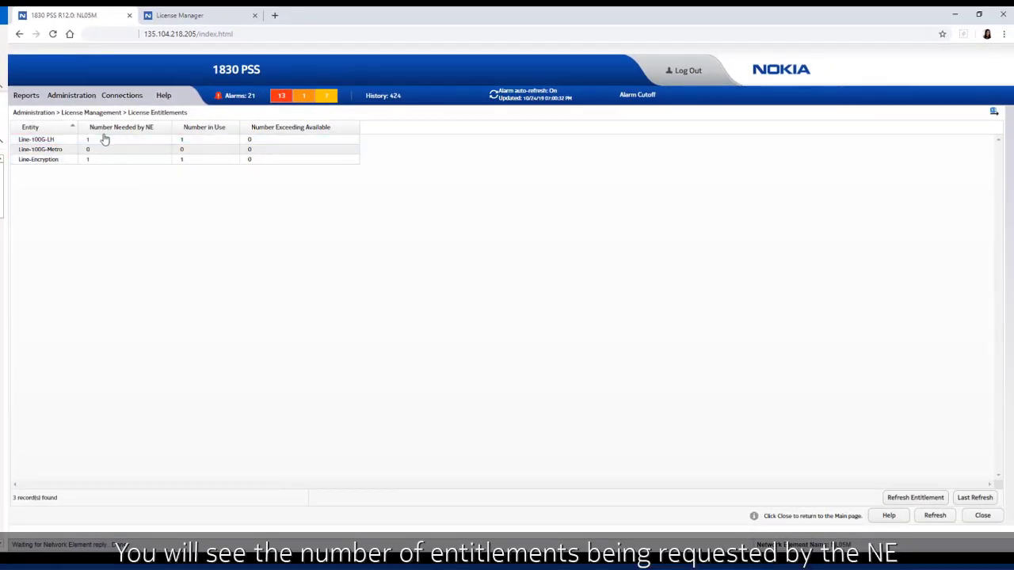
left_click(99, 140)
left_click(97, 160)
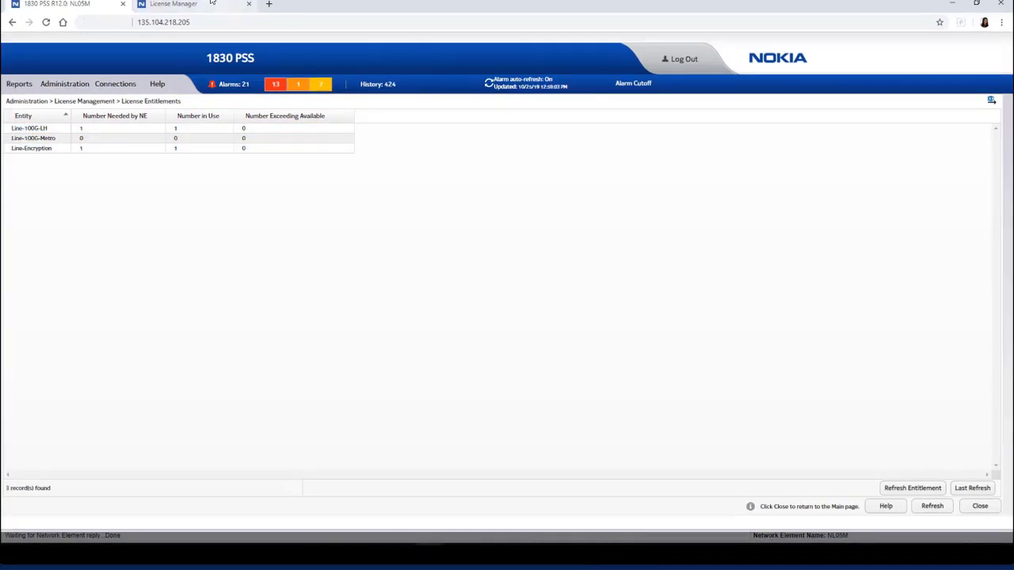
Step: Highlight the 100G Long Haul and With Encryption rows, each 1 allocated, 4 available of 5
left_click(213, 4)
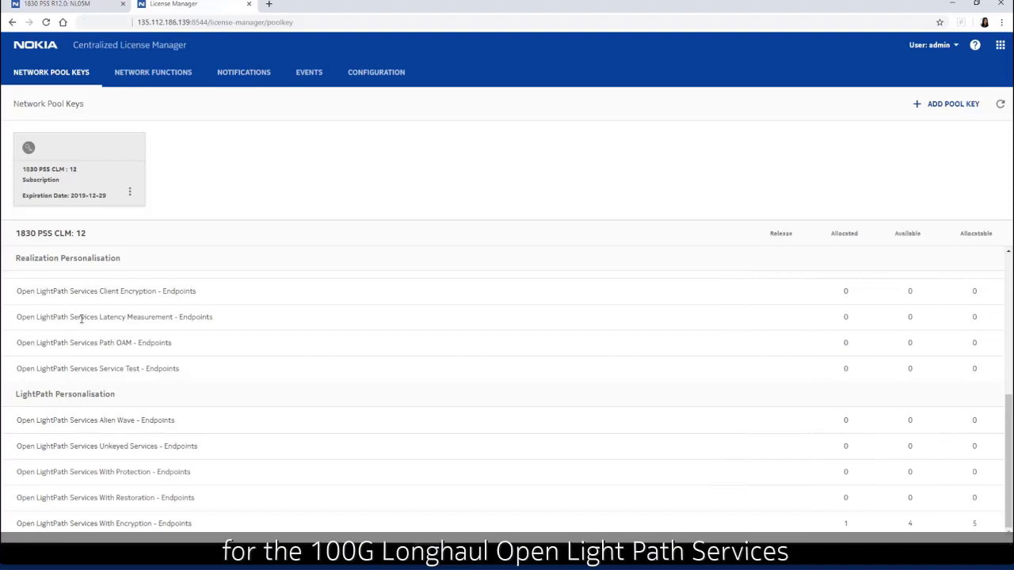
scroll(91, 353, "up", 5)
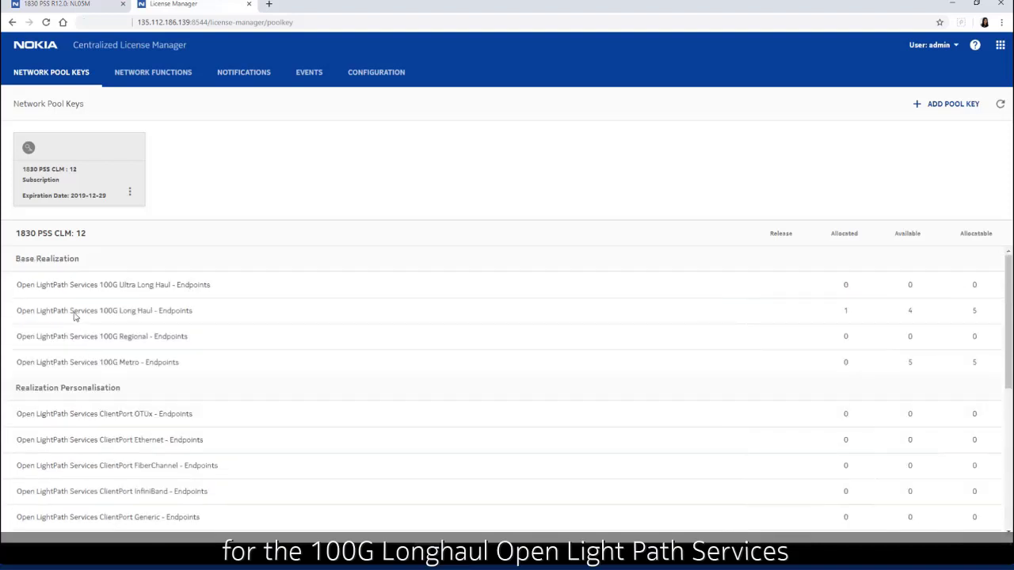
left_click_drag(46, 311, 847, 328)
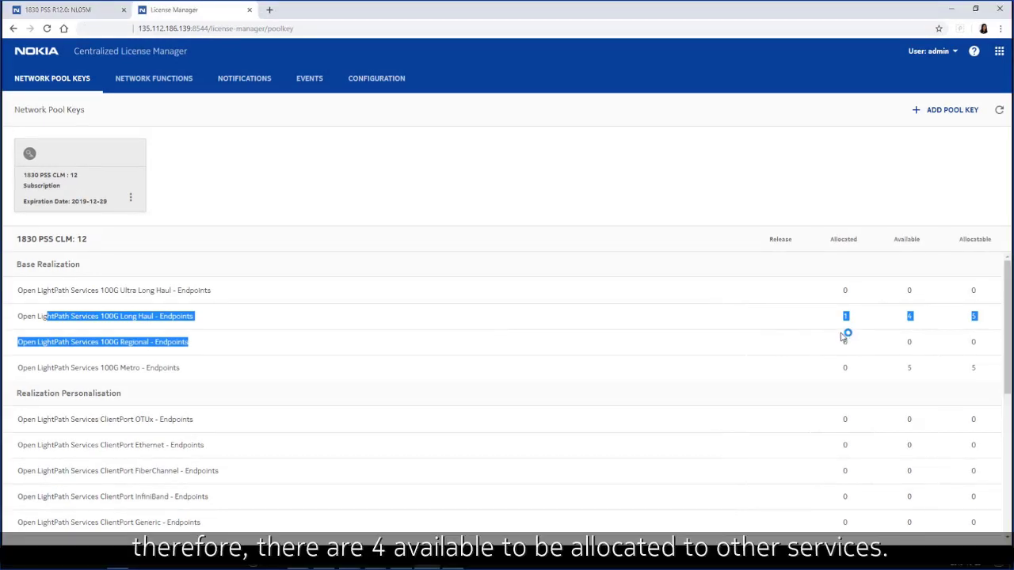
left_click_drag(842, 335, 845, 333)
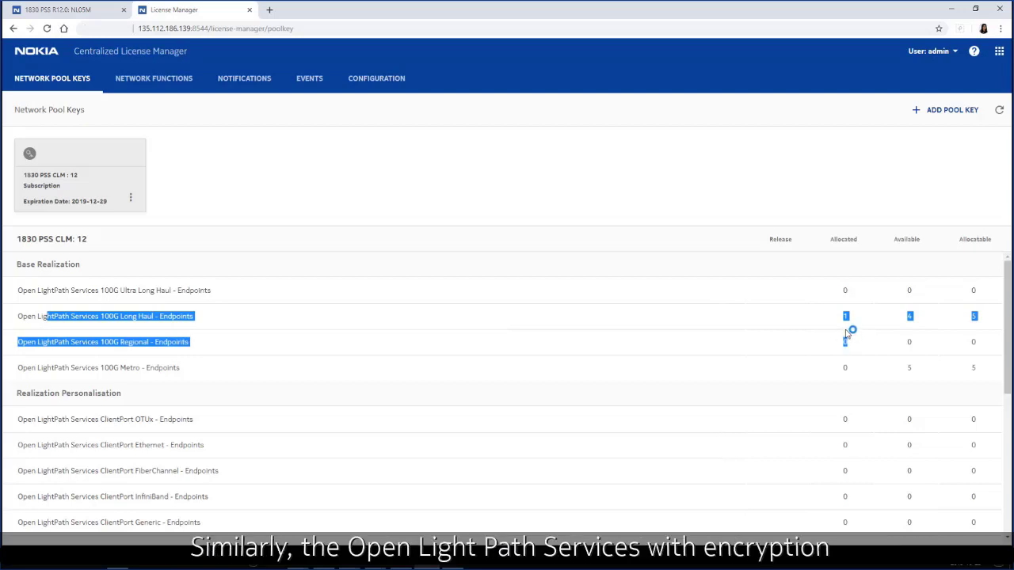
scroll(581, 414, "down", 5)
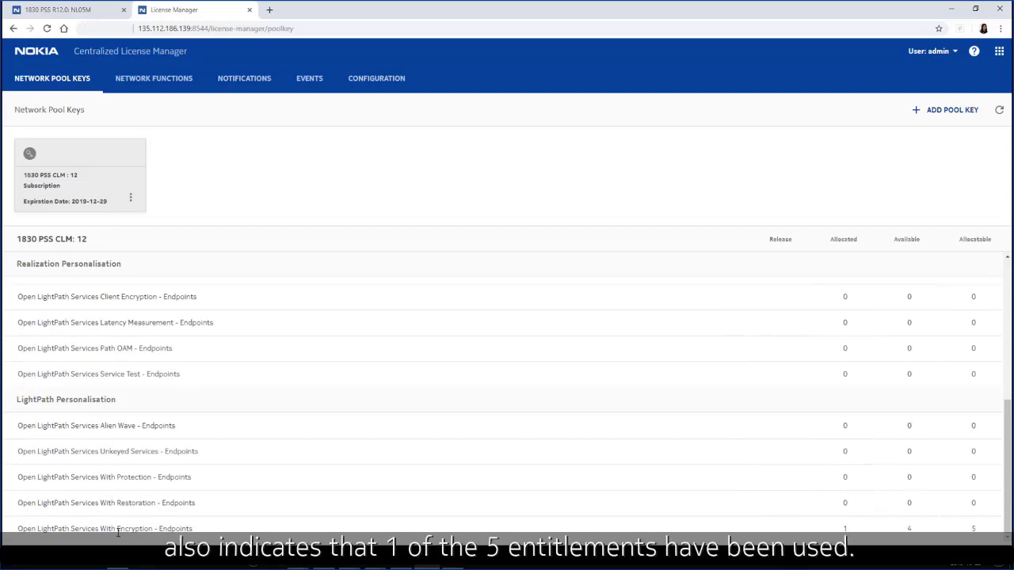
left_click_drag(117, 533, 976, 529)
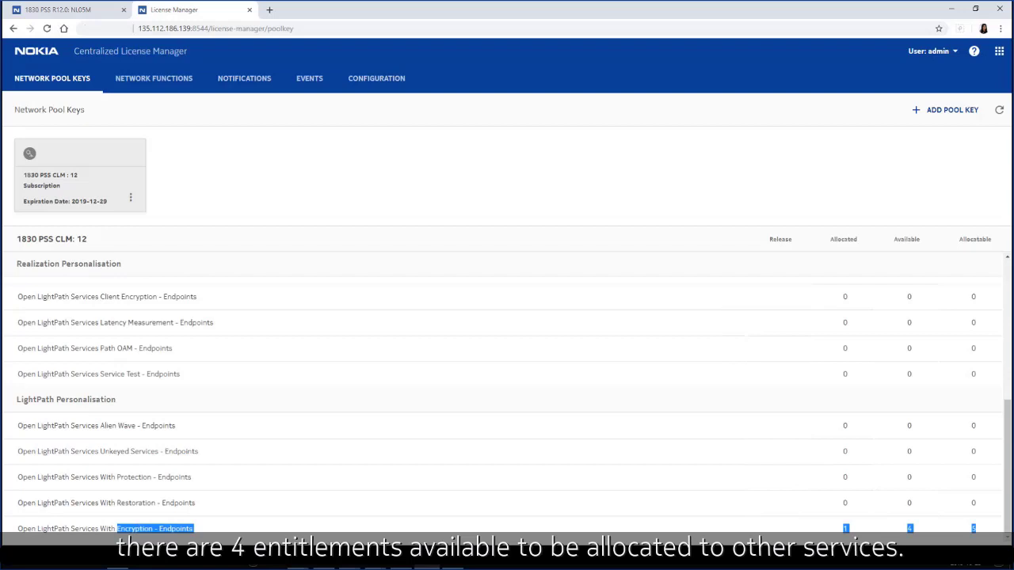